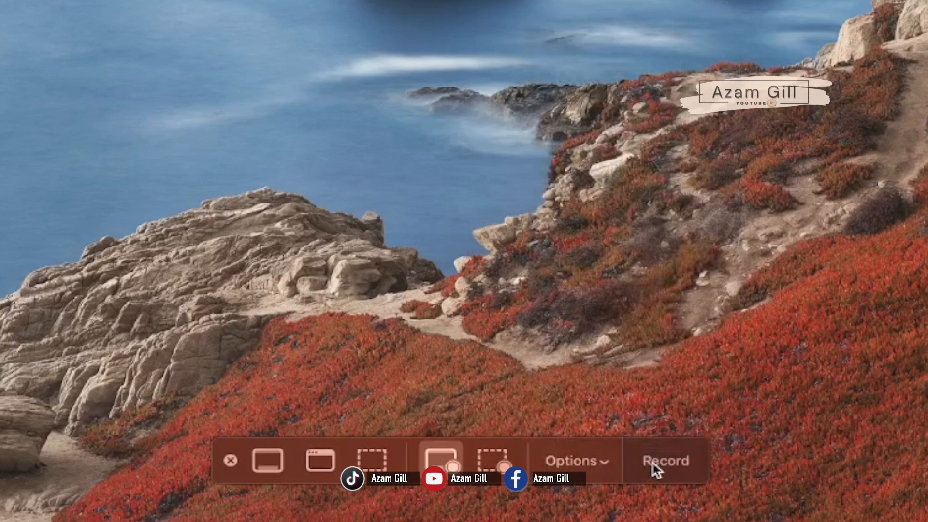
- Start a screen recording of the entire screen, and stop it to open the recorded clip
click(666, 461)
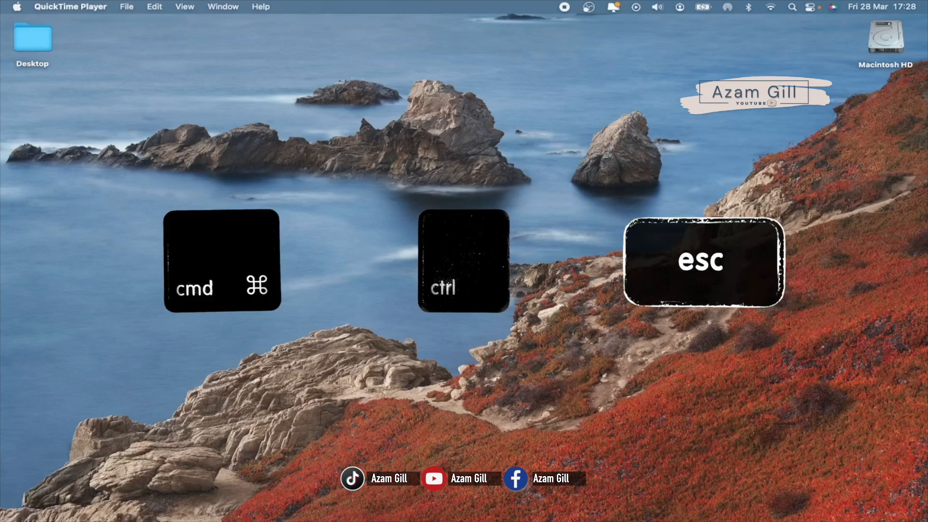
key(ctrl+super+Escape)
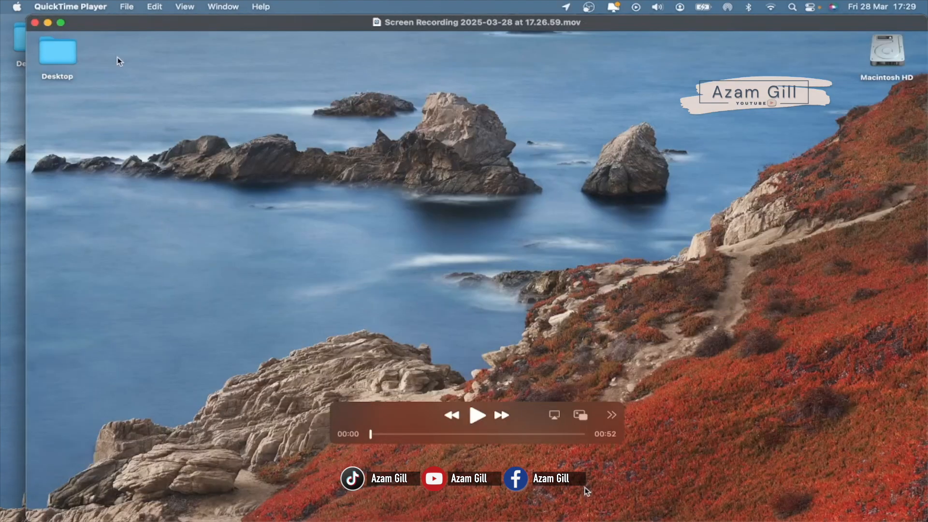
click(127, 7)
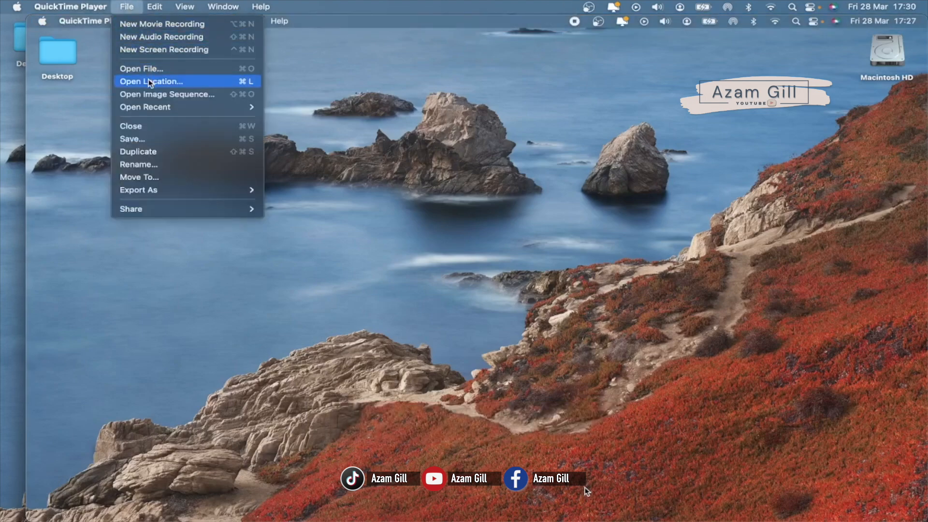
click(158, 139)
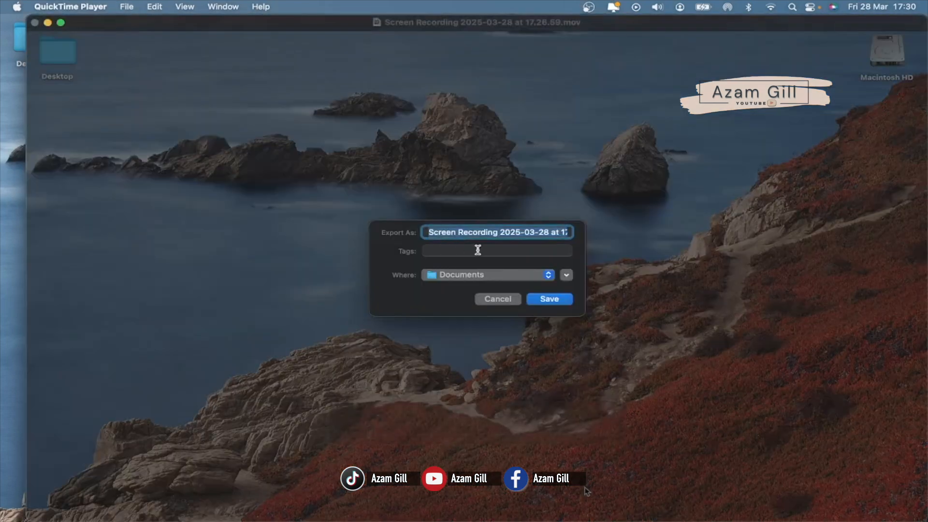
click(469, 279)
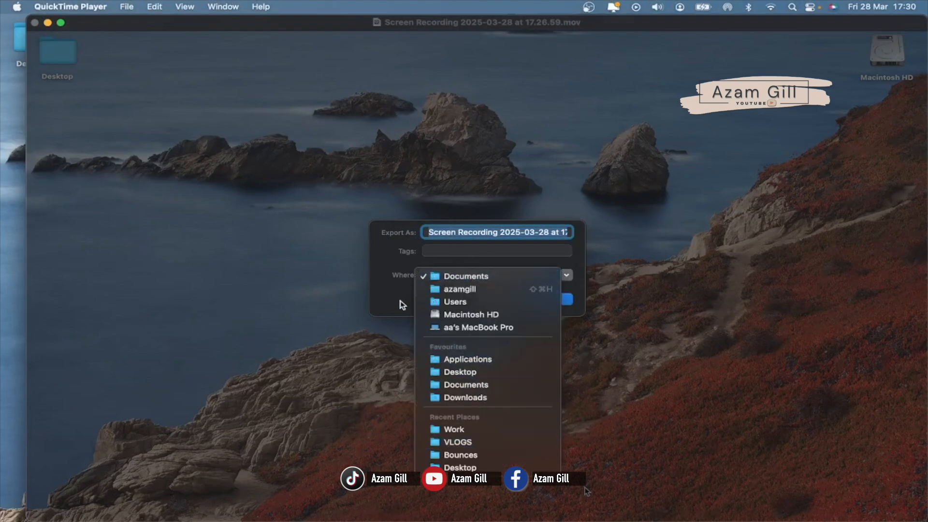
click(400, 301)
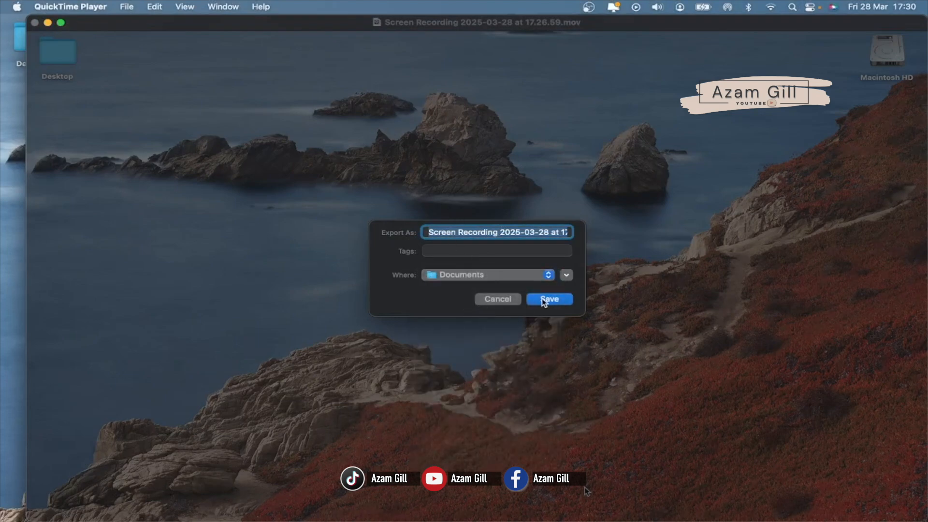
click(501, 302)
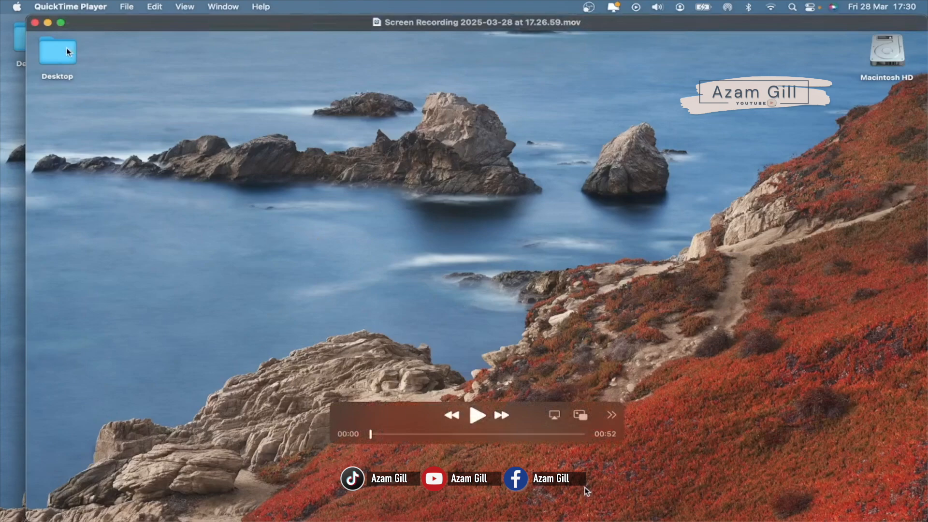
- Quit QuickTime Player and move the screen recording file on the desktop to the Bin
key(super+q)
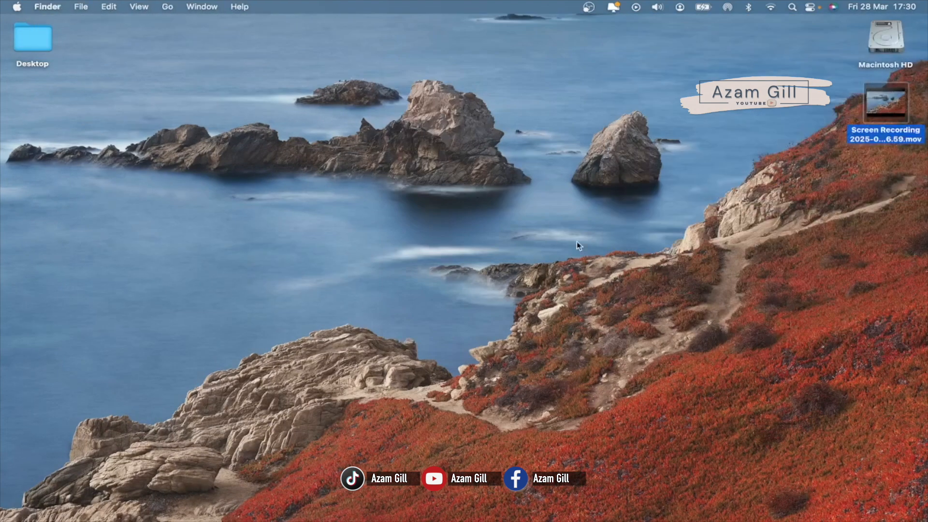
right_click(894, 104)
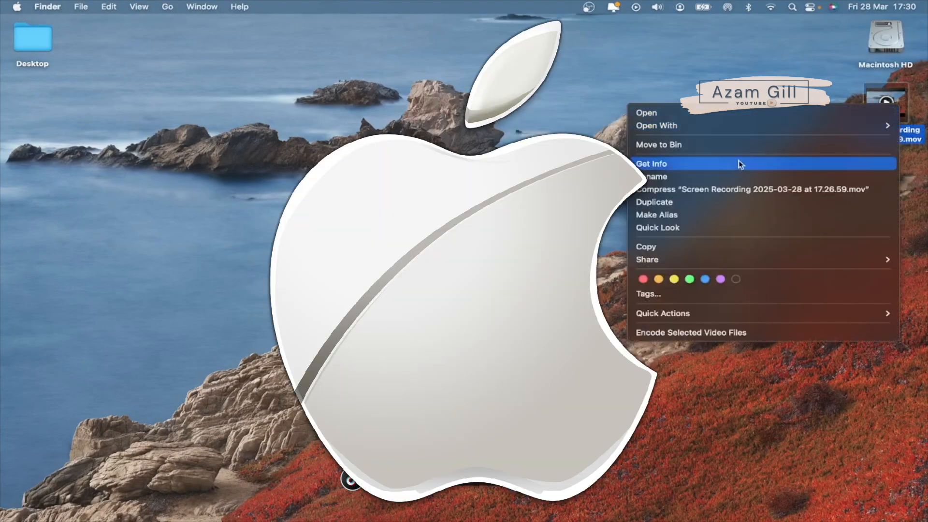
click(685, 146)
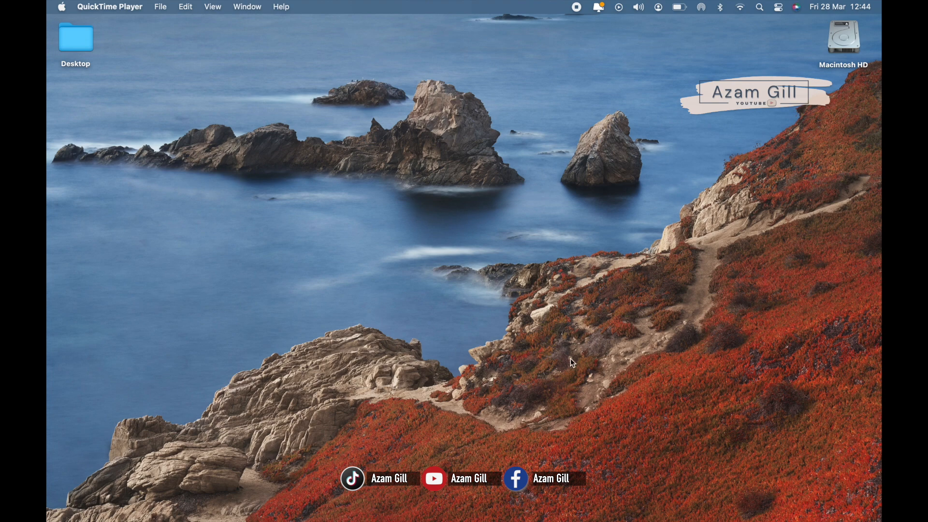
- Switch to Chrome and load the google.com home page
mouse_move(497, 513)
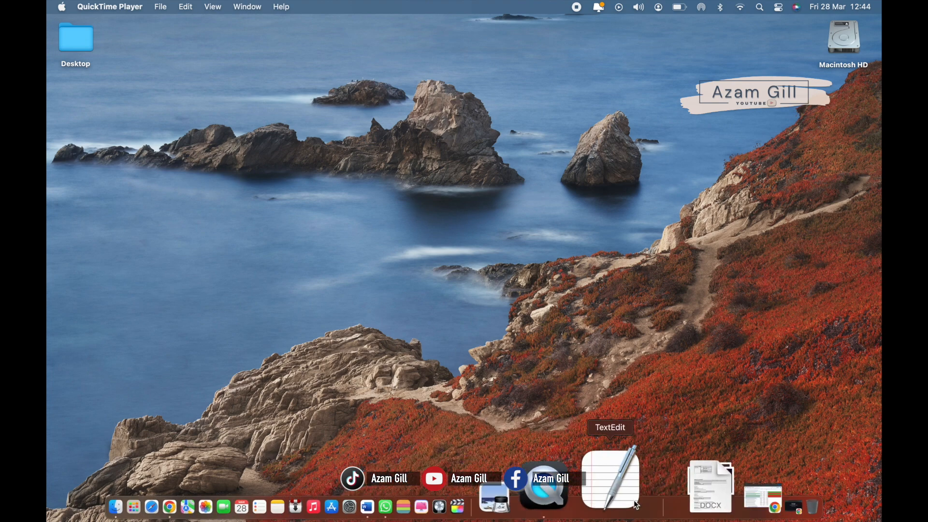
click(686, 487)
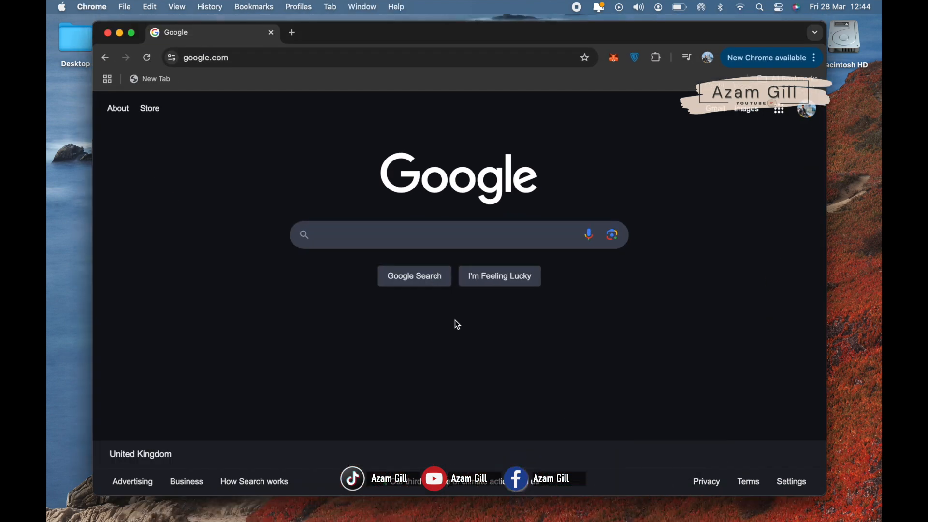
click(323, 59)
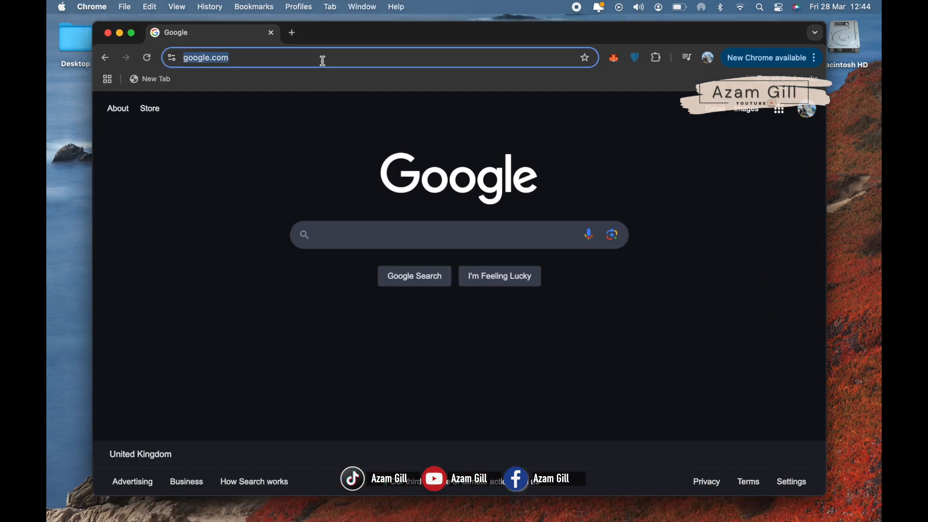
key(Return)
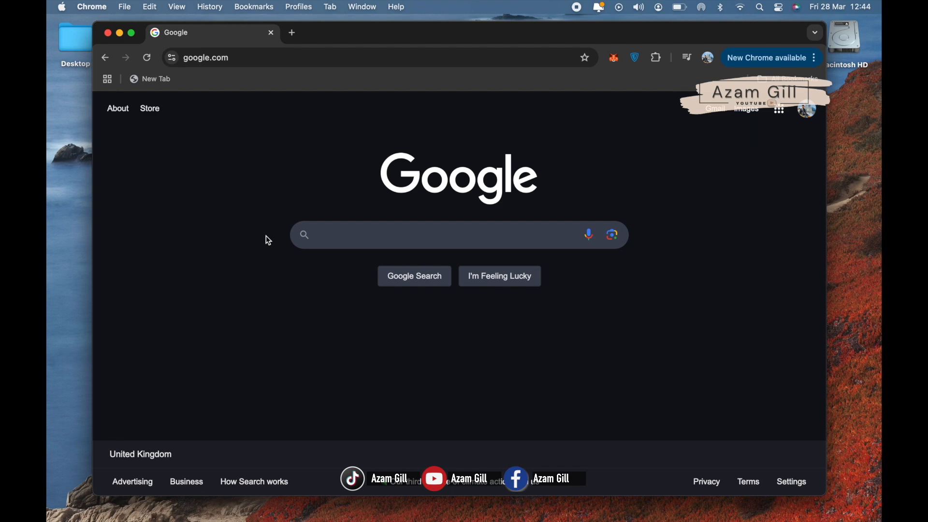
- Search Google for "obs studio download" and open the OBS Studio download page on obsproject.com
text(obs s)
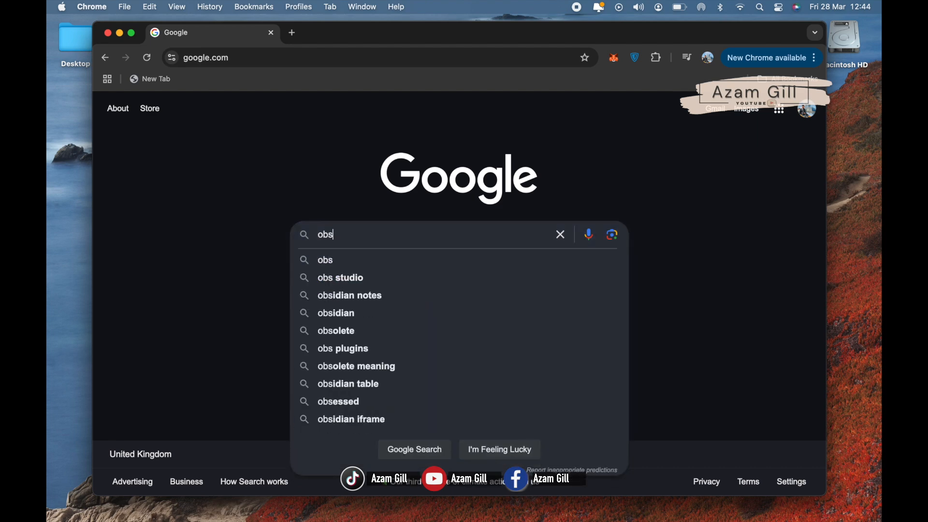
key(Down)
key(Down)
key(Down)
key(Return)
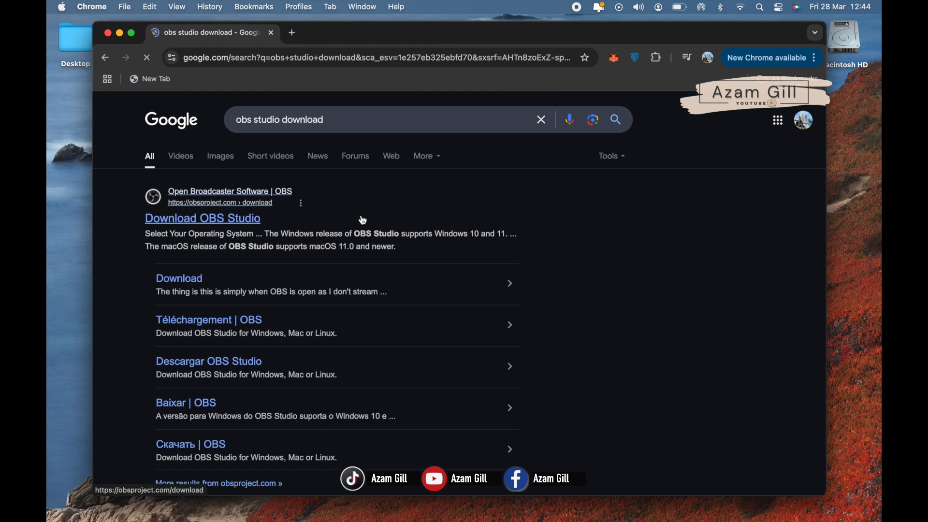
click(237, 220)
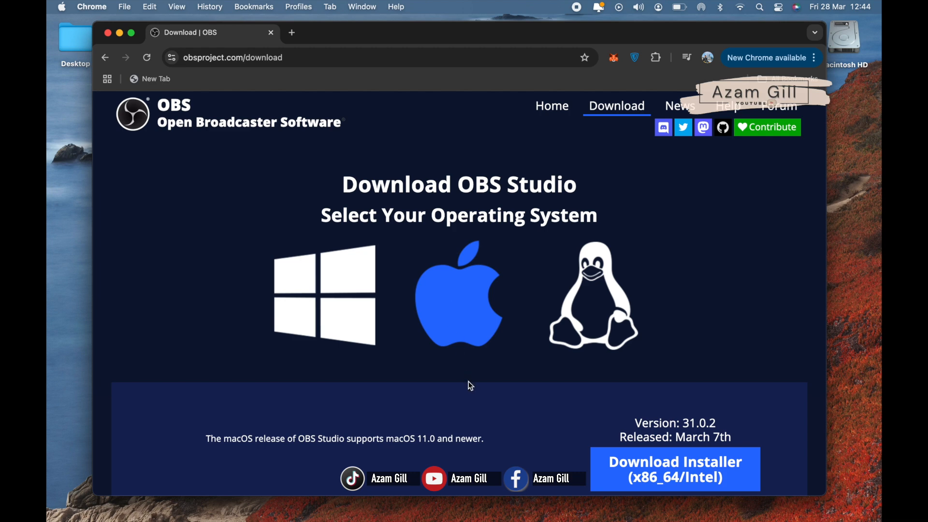
- Download the macOS OBS Studio installer for arm64/Apple Silicon
scroll(520, 402, down, 3)
scroll(557, 397, down, 2)
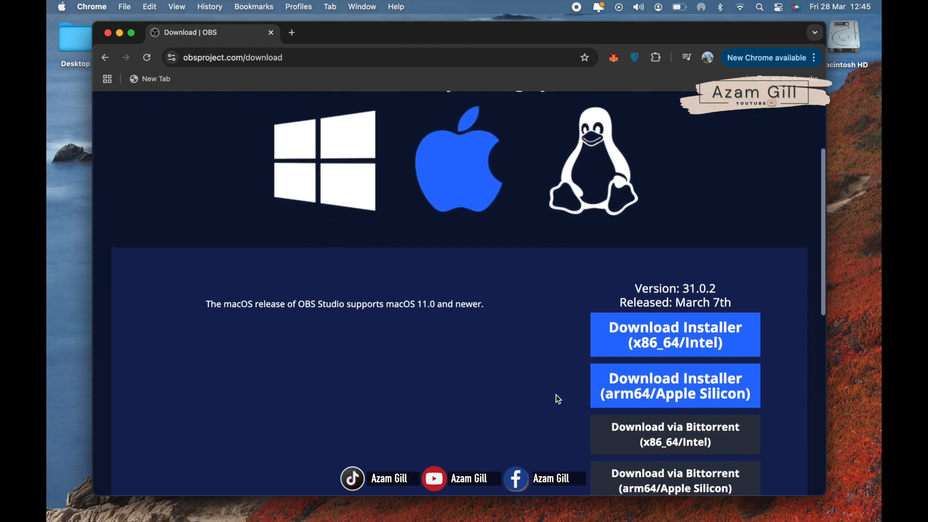
scroll(558, 400, down, 1)
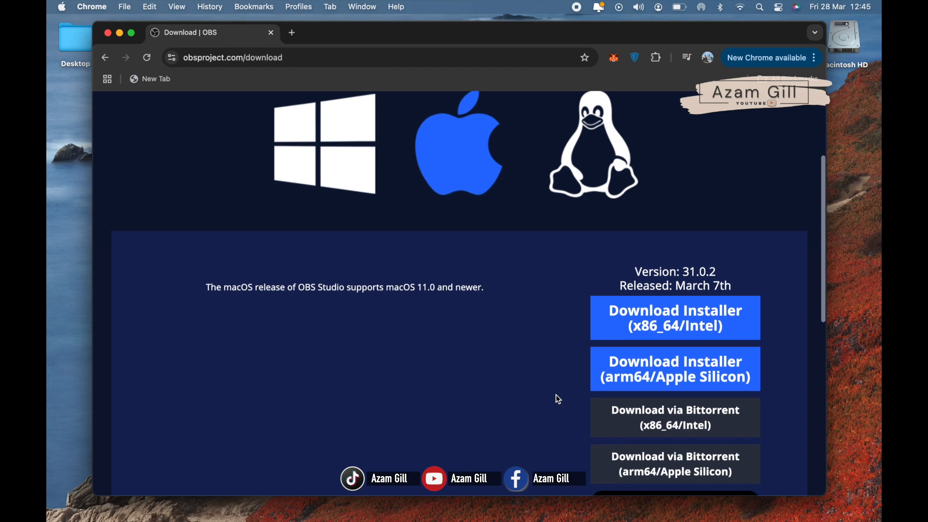
click(629, 385)
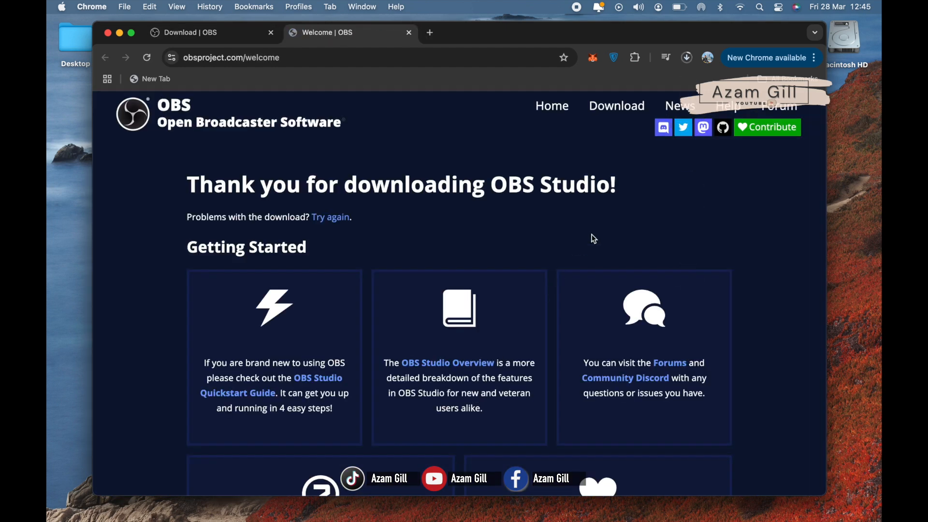
- Reveal the downloaded OBS installer in Finder, clear the browser window away and place the .dmg beside the Desktop folder
click(687, 59)
click(687, 59)
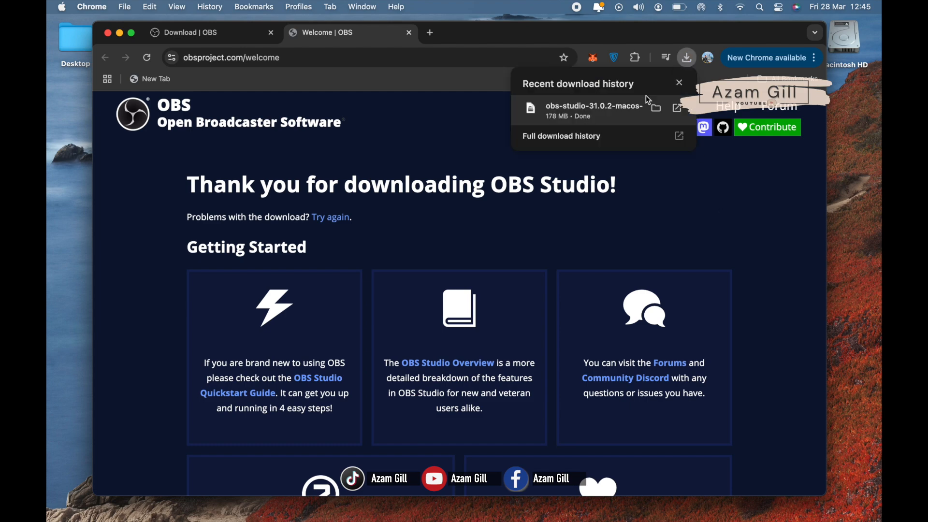
click(657, 107)
click(122, 36)
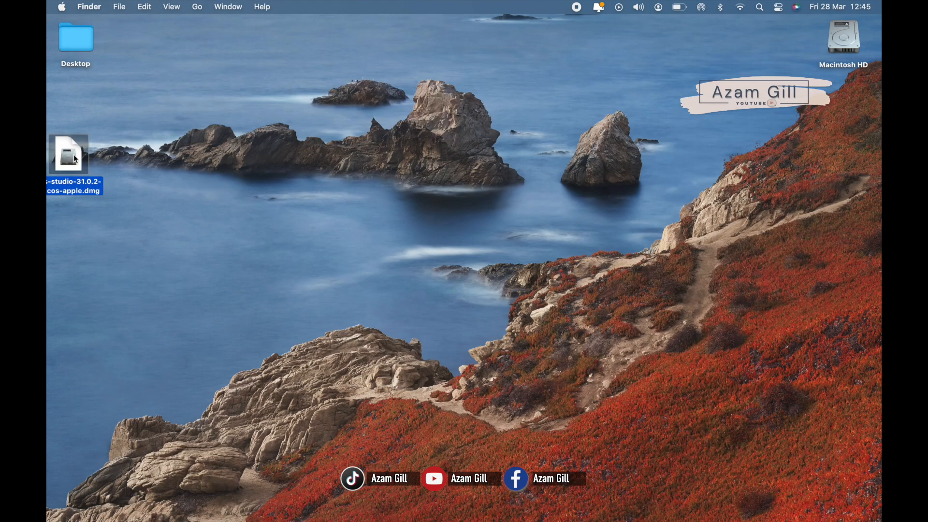
drag(68, 154, 166, 51)
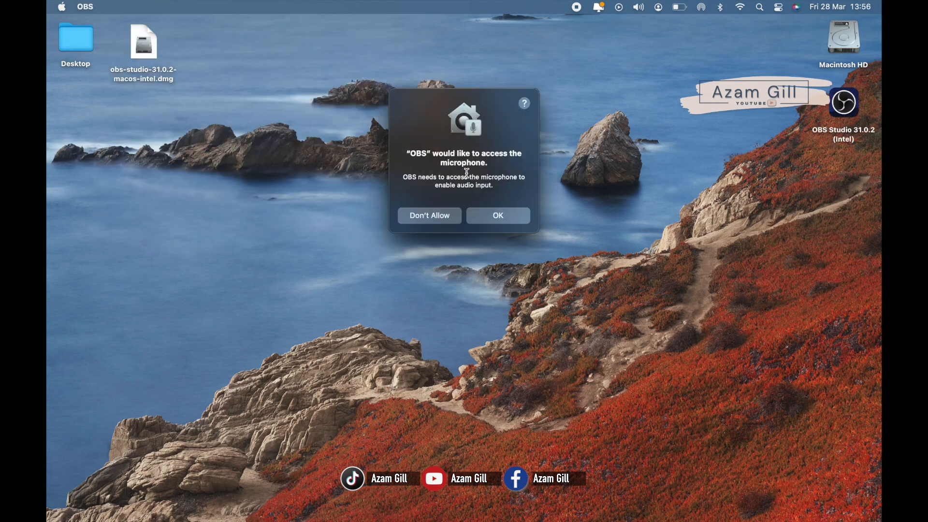
- Allow OBS to access the microphone and set the auto-configuration usage to optimise just for recording
click(489, 222)
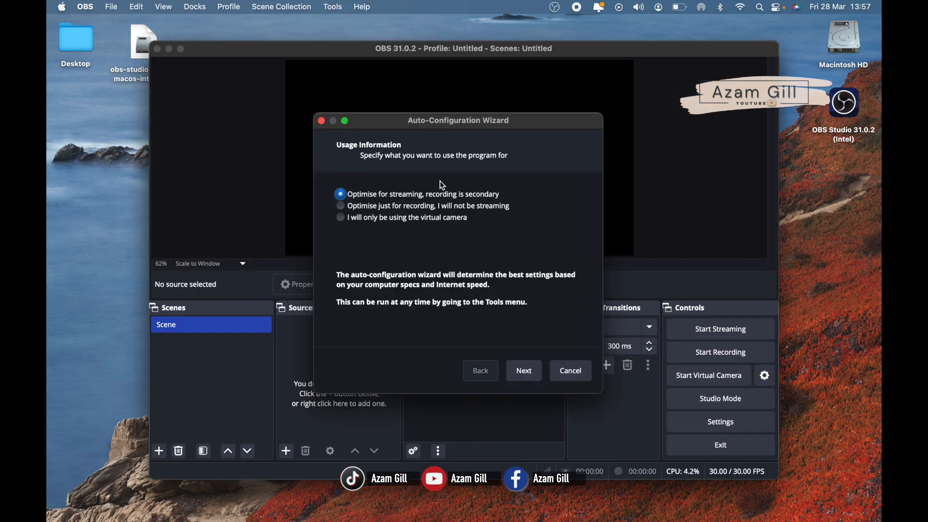
click(404, 206)
click(530, 372)
- Keep the canvas at Use Current (1920x1080) and FPS at "Either 60 or 30, but prefer 60 when possible", and apply the tested settings
click(477, 199)
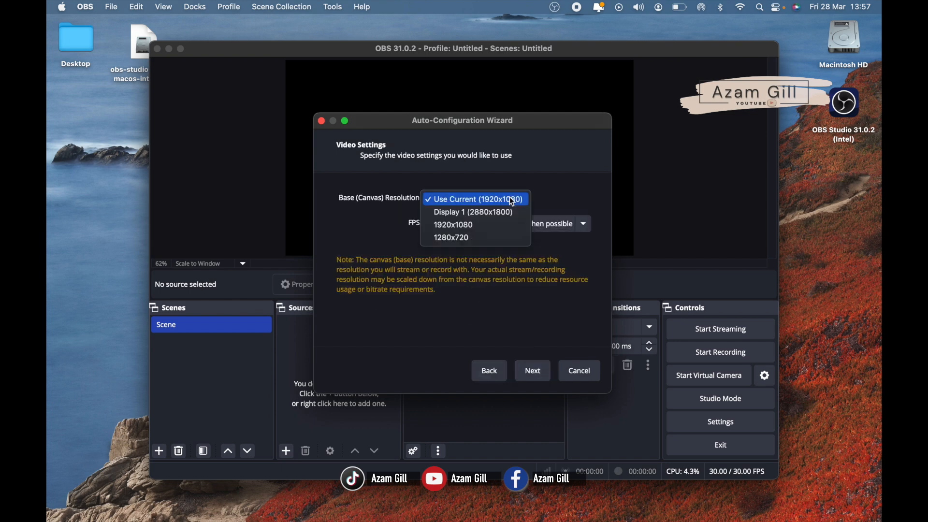
click(477, 199)
click(491, 225)
click(491, 225)
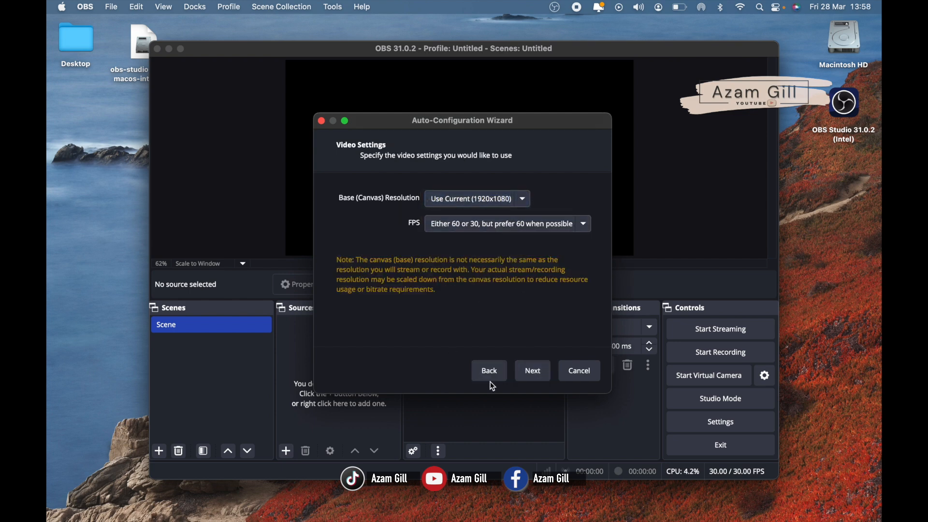
click(541, 370)
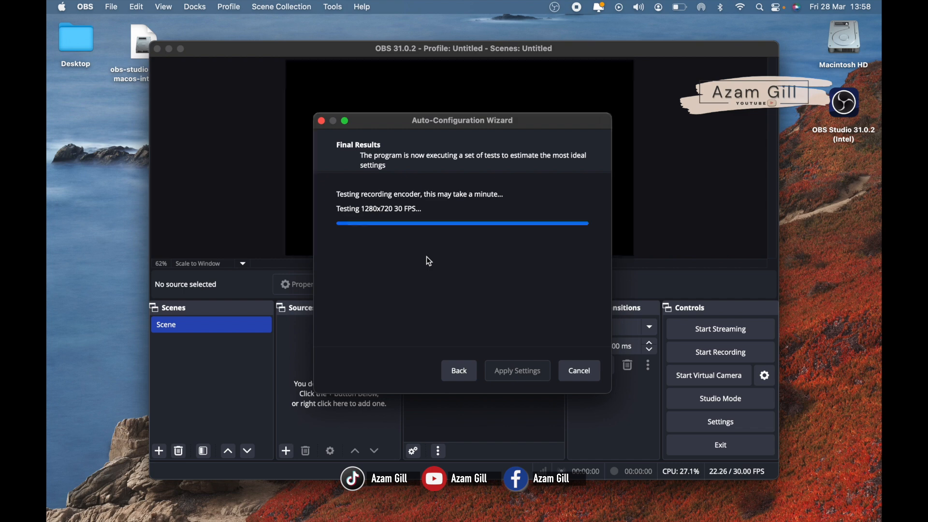
click(510, 377)
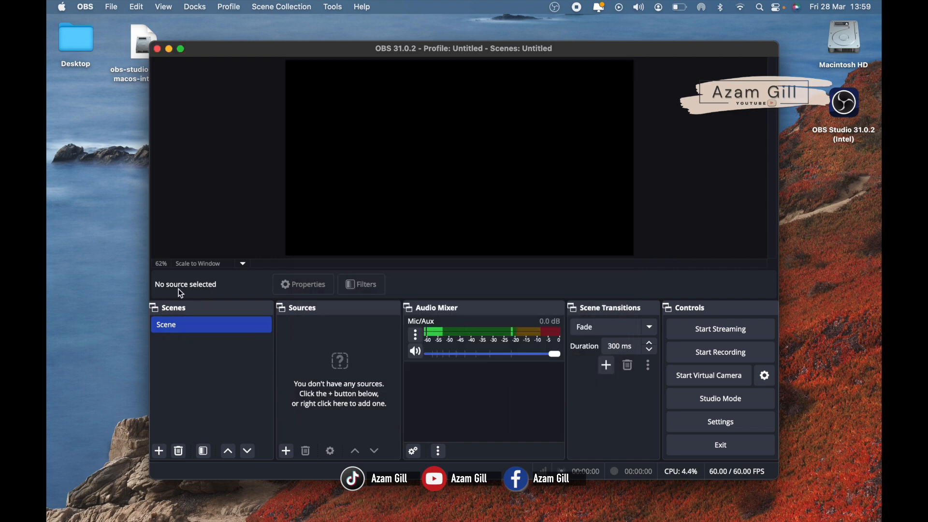
- Add a new scene named Screen Recording
click(159, 452)
key(BackSpace)
key(BackSpace)
key(BackSpace)
key(BackSpace)
key(BackSpace)
key(BackSpace)
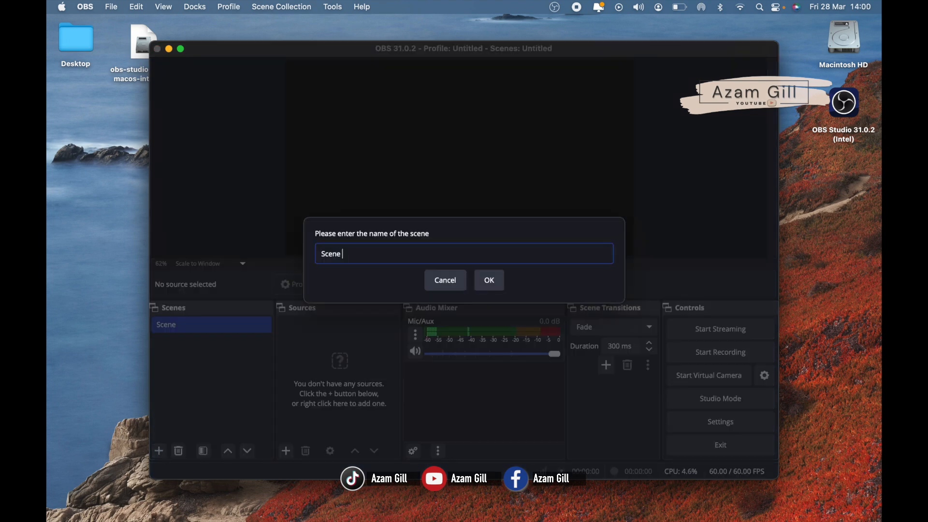
text(creen )
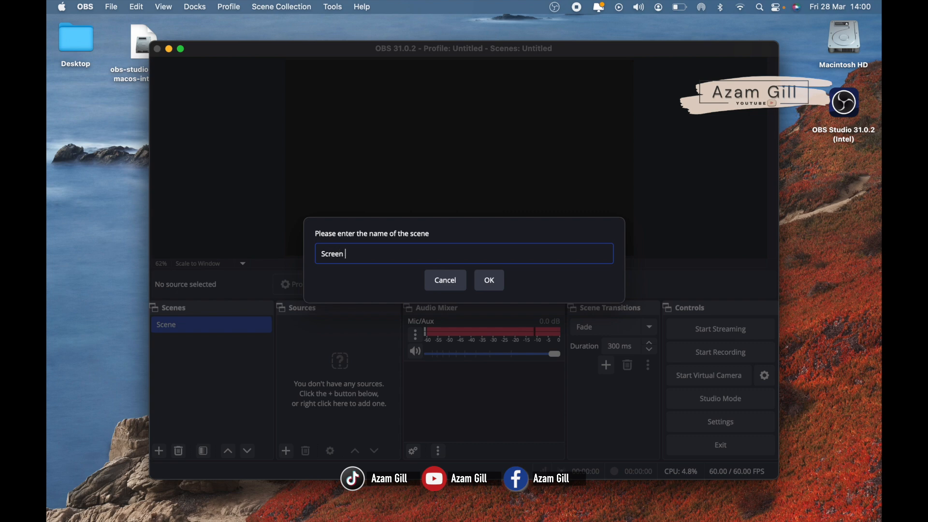
text(Recording)
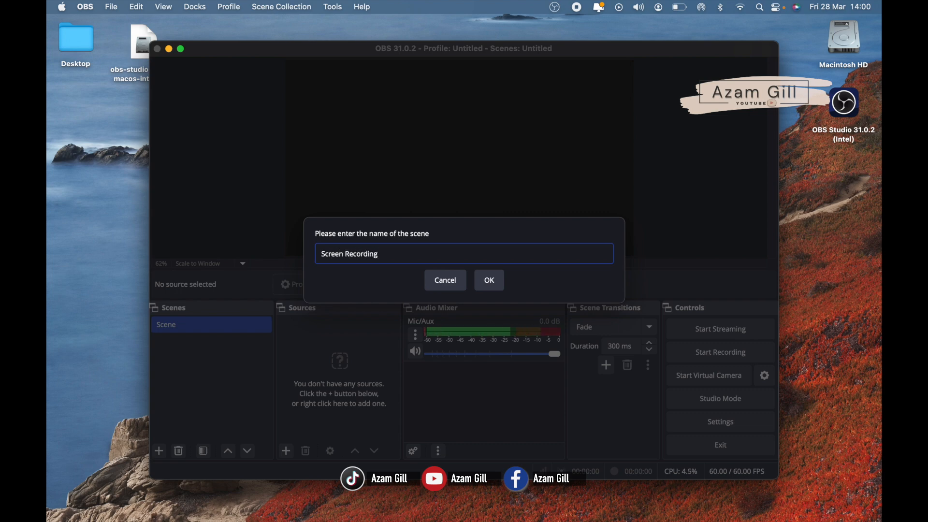
click(490, 282)
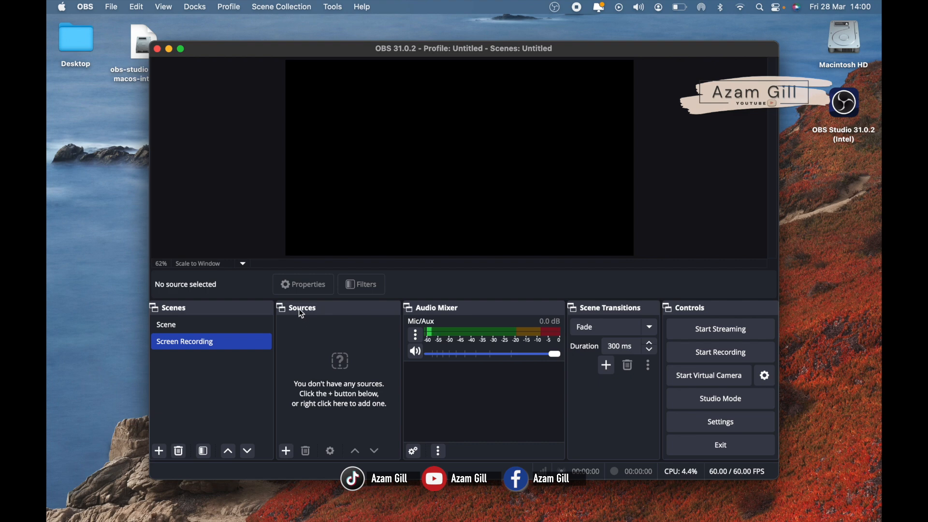
- Add a visible Display Capture source named Main Display to the Screen Recording scene
click(287, 451)
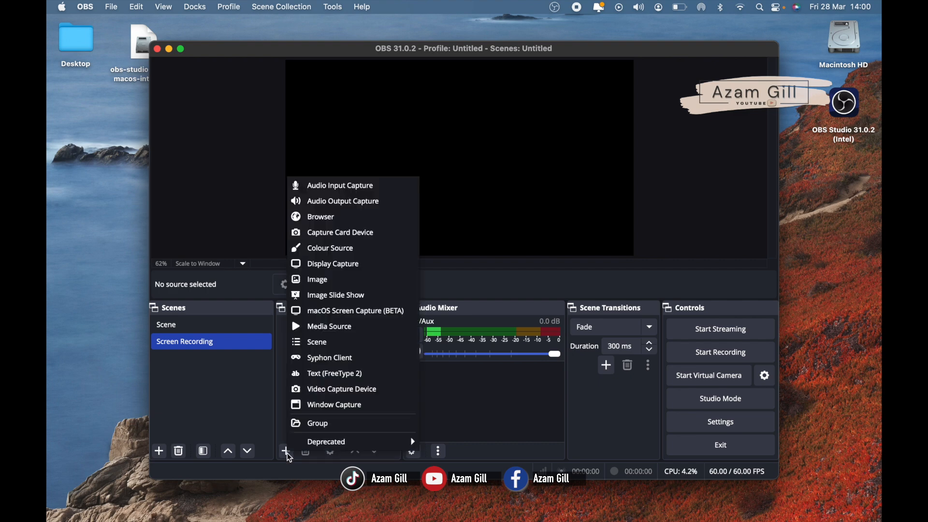
click(360, 264)
text(Main Dis)
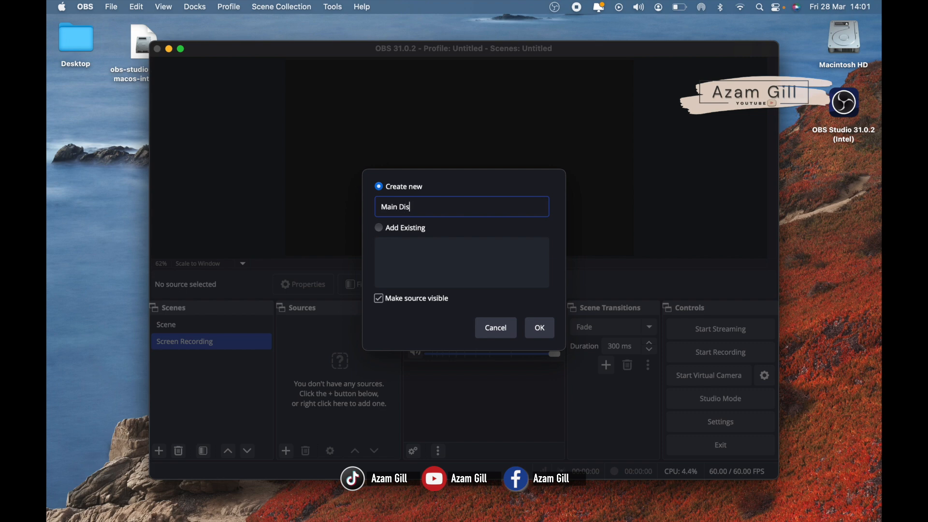
text(play)
click(540, 329)
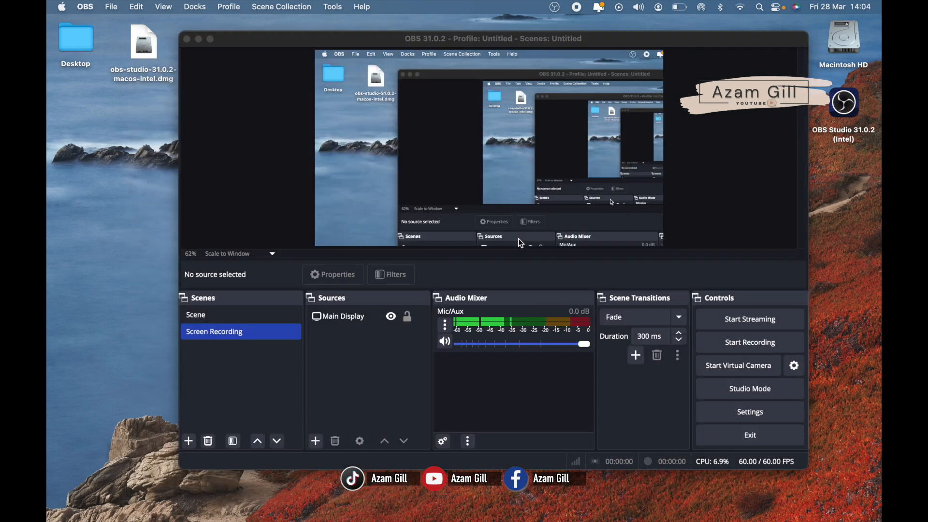
- Review the advanced audio properties and the Mic/Aux options with the Main Display source selected
click(520, 243)
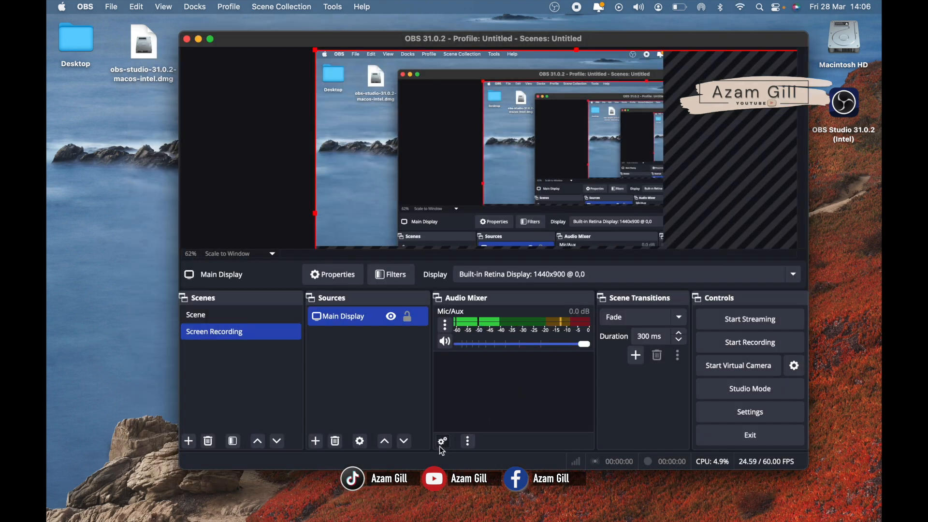
click(443, 441)
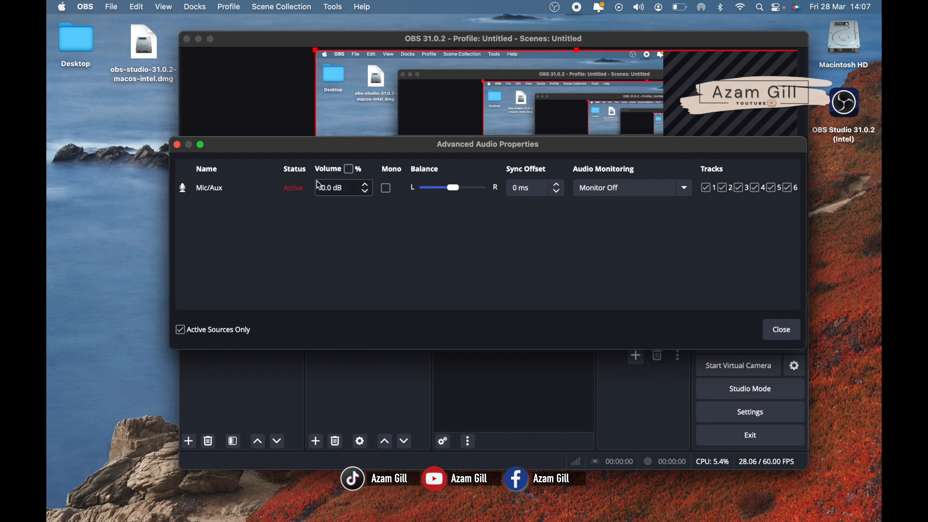
click(177, 144)
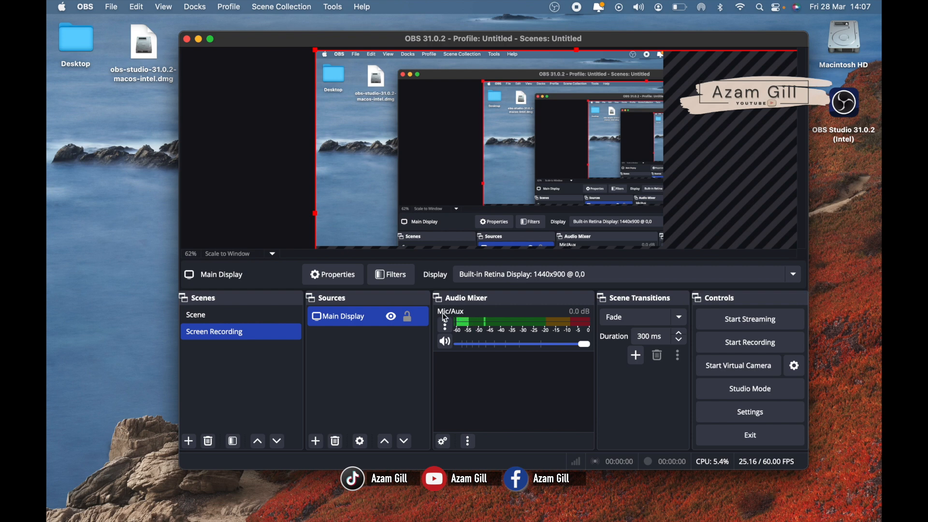
click(445, 327)
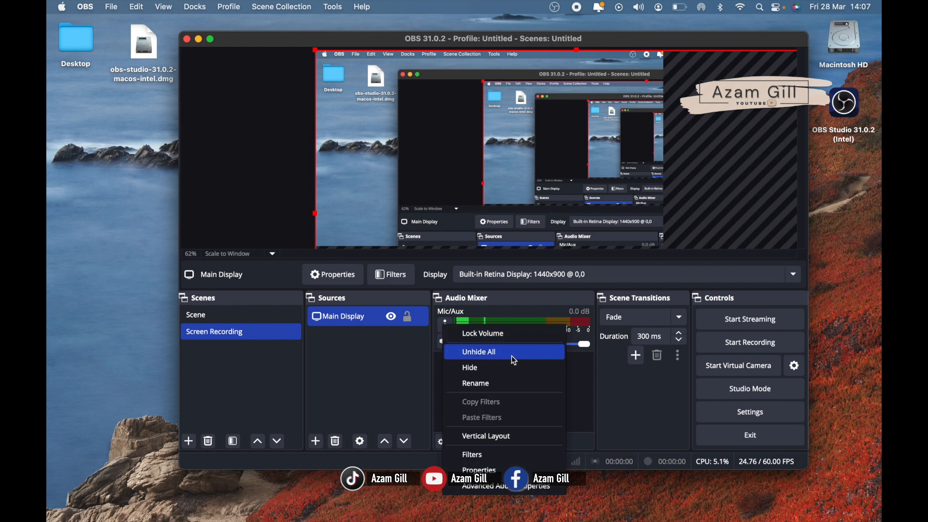
click(576, 419)
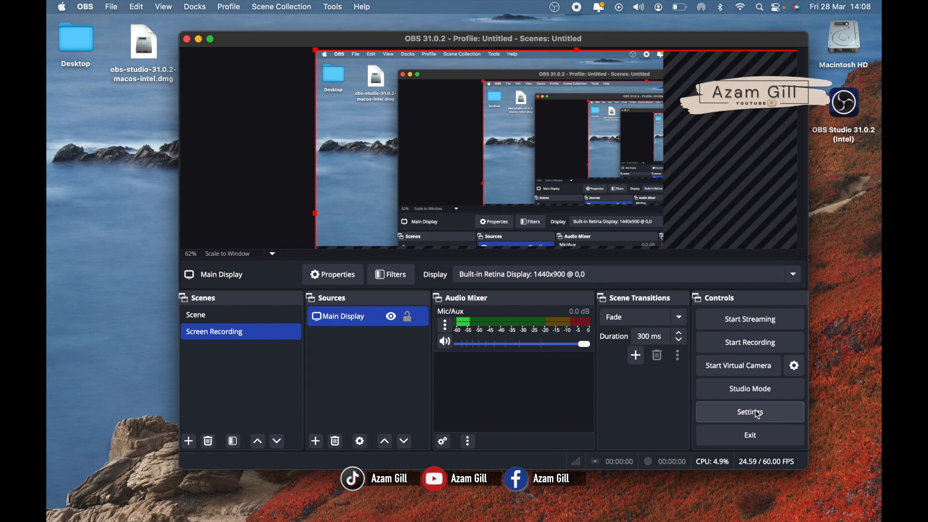
- Examine the output settings for the recording path, quality, format and video encoder
click(741, 412)
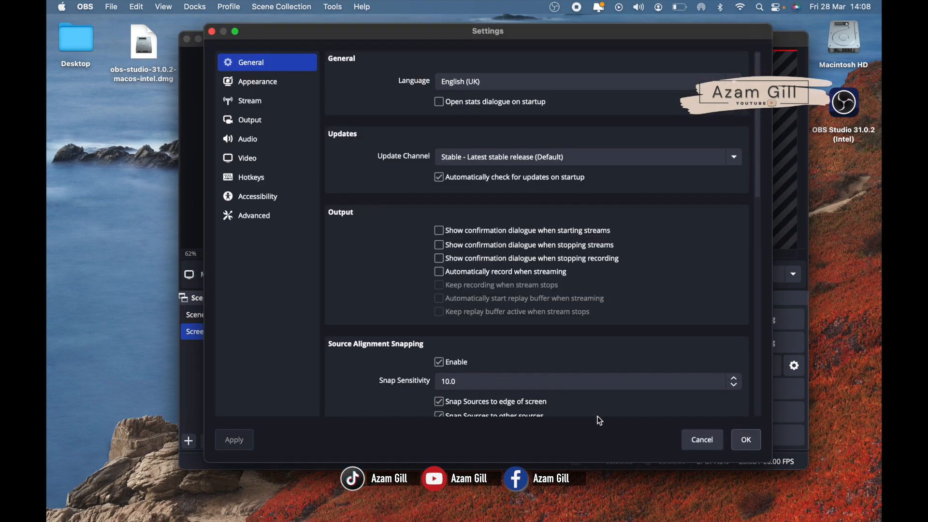
click(259, 123)
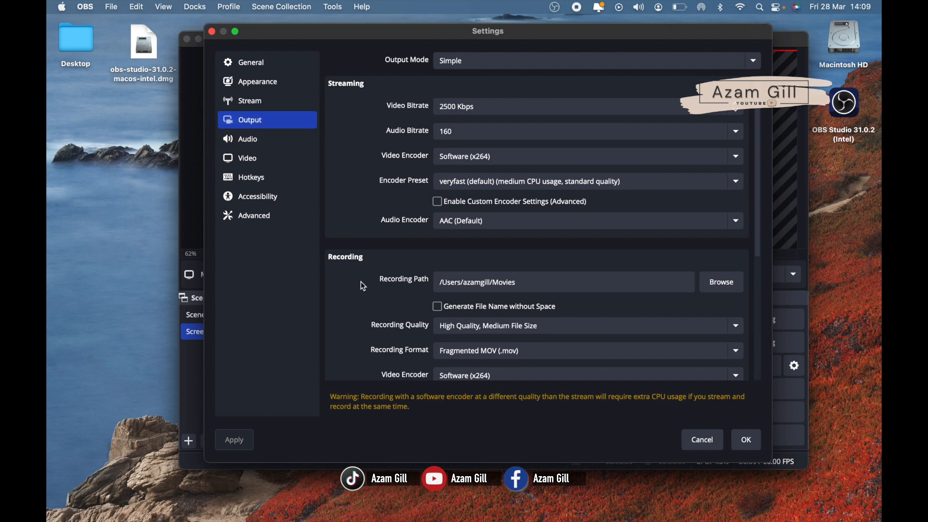
click(735, 283)
click(625, 303)
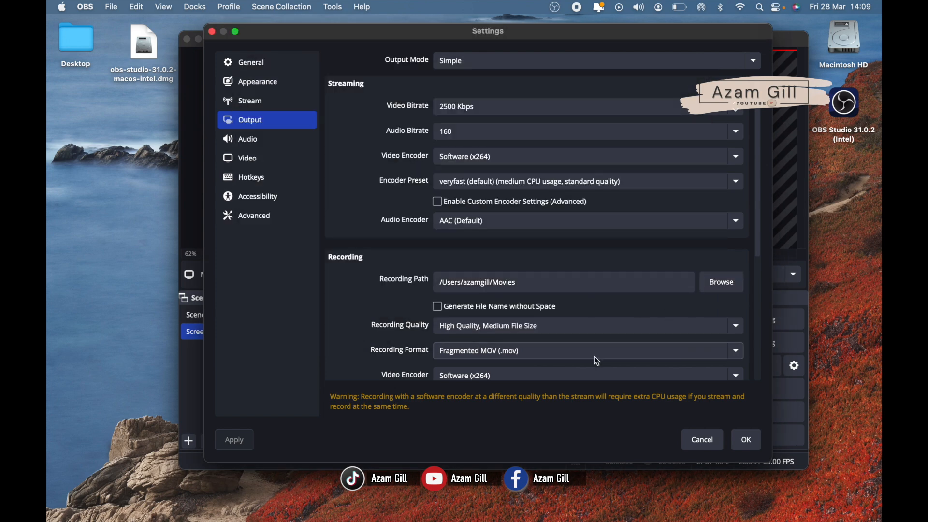
scroll(373, 348, down, 6)
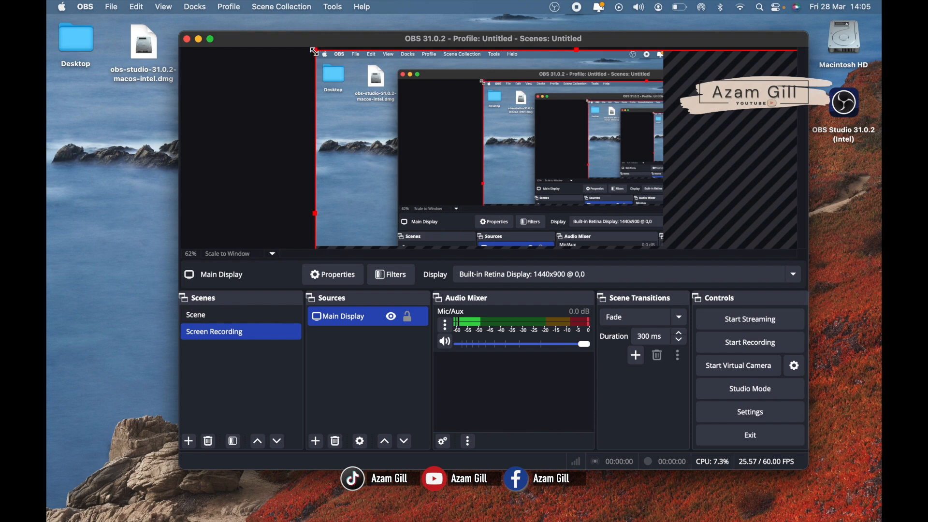
- Record the display with the Screen Recording scene and stop the recording
drag(314, 51, 314, 76)
click(756, 345)
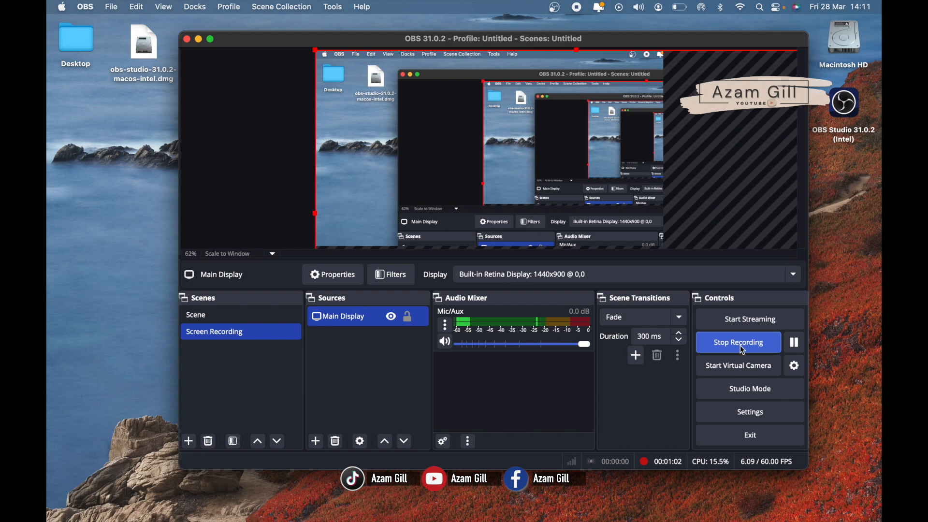
click(741, 346)
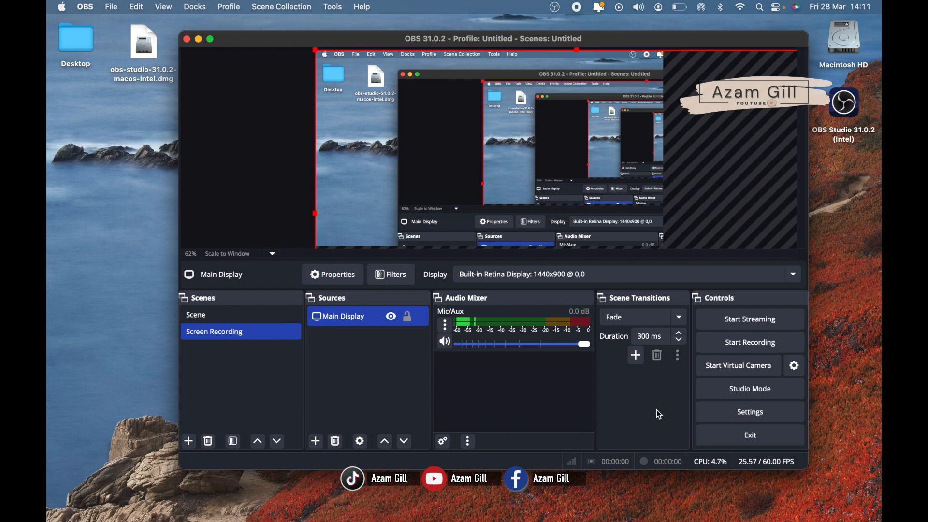
click(188, 39)
double_click(842, 36)
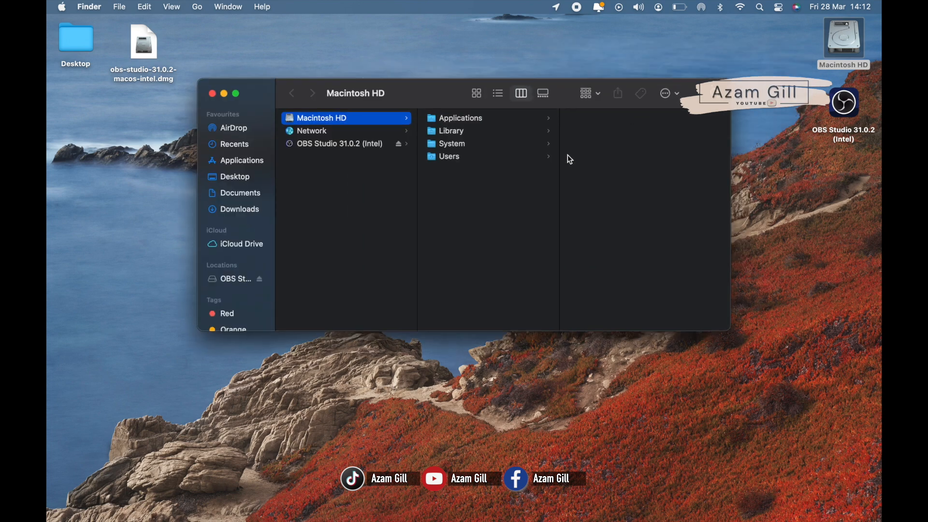
click(457, 136)
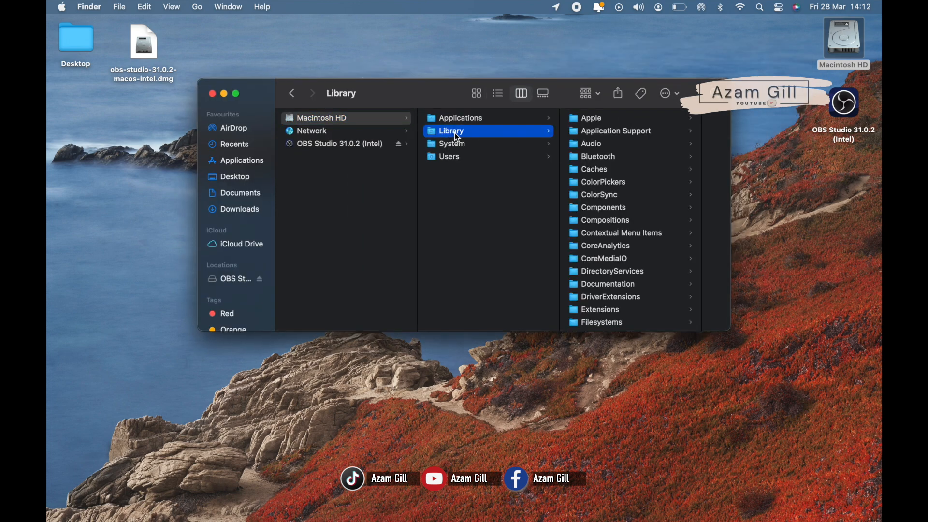
click(459, 160)
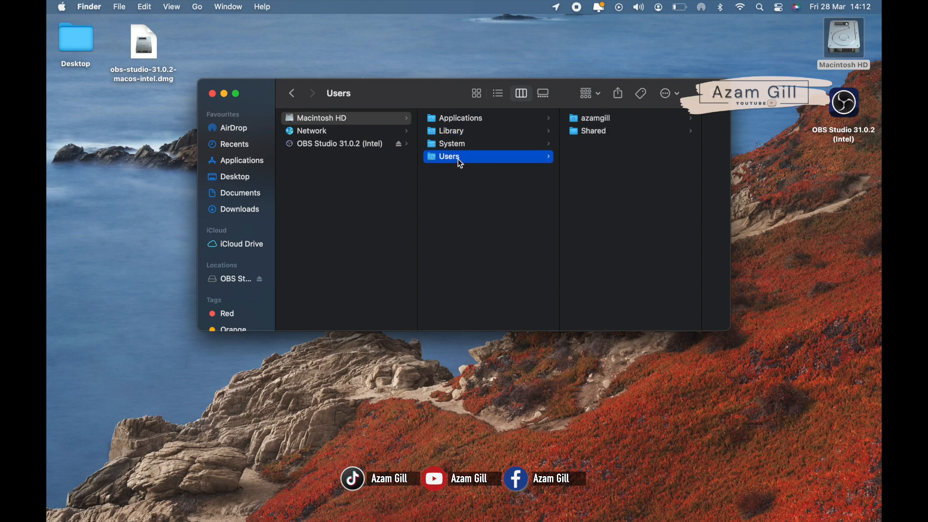
click(588, 118)
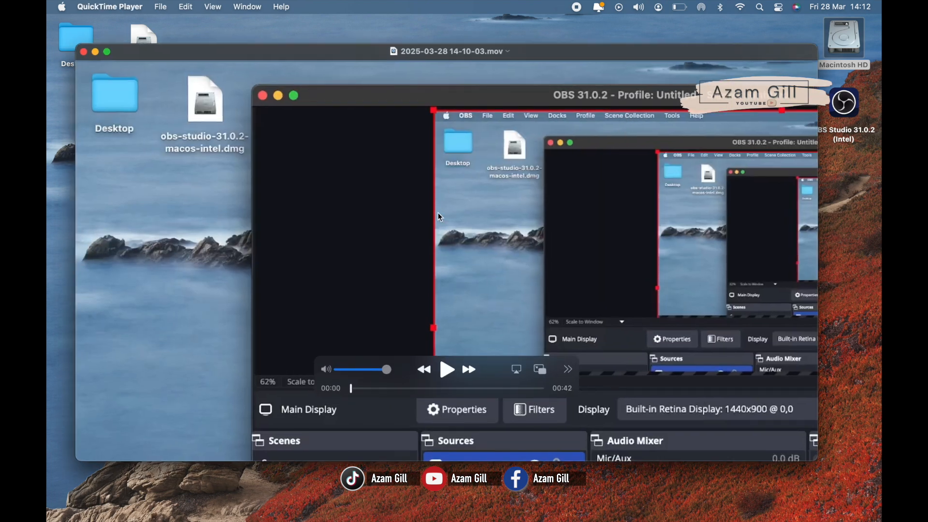
- Play the recording in full screen and raise the sound volume
click(107, 52)
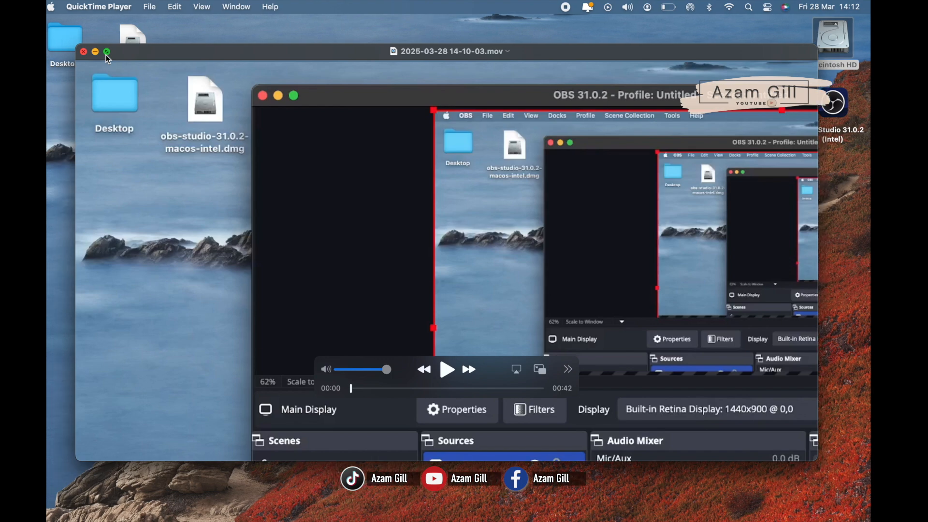
key(space)
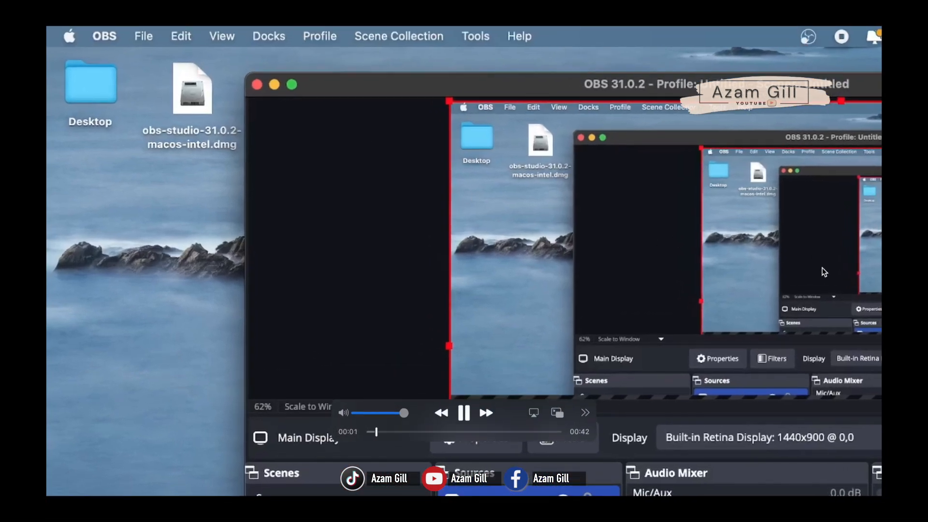
key(XF86AudioRaiseVolume)
key(XF86AudioRaiseVolume)
key(XF86AudioRaiseVolume)
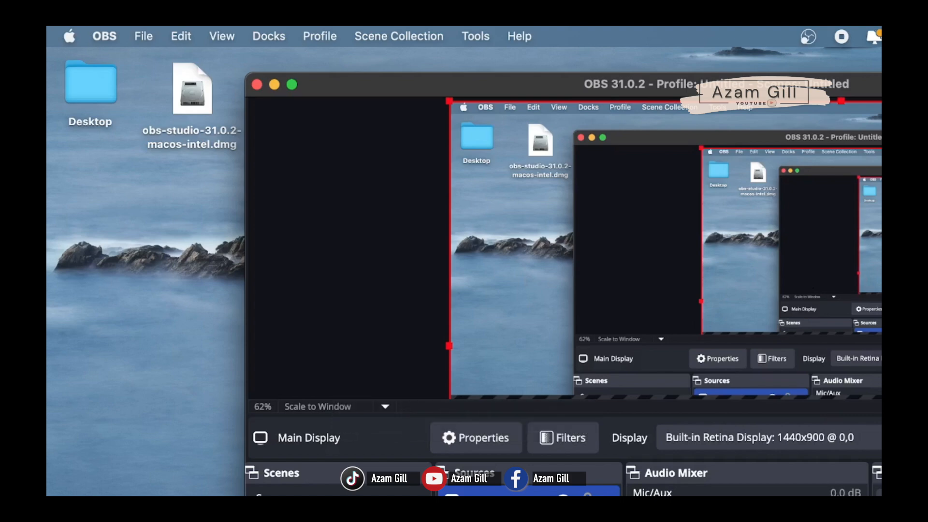
- Lower the sound volume, leave full screen and close the recording
key(XF86AudioLowerVolume)
key(XF86AudioLowerVolume)
key(XF86AudioLowerVolume)
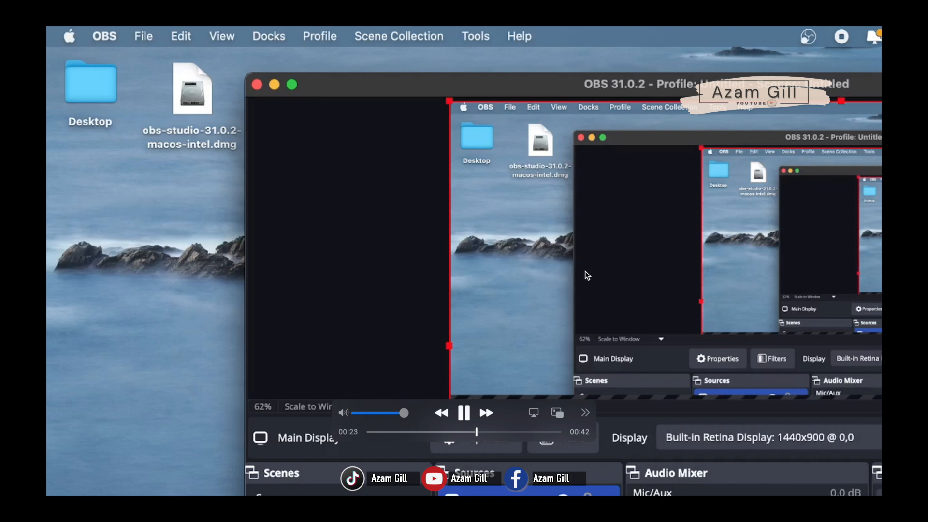
key(Escape)
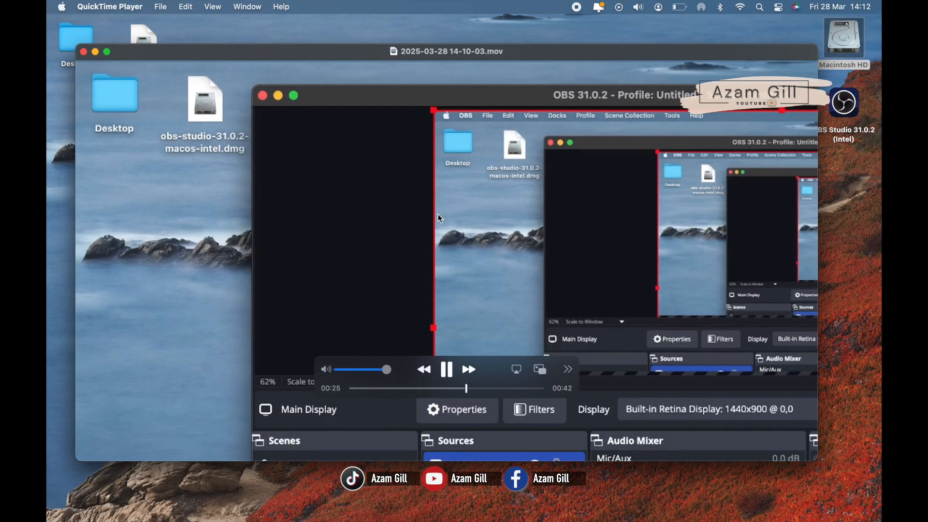
click(84, 52)
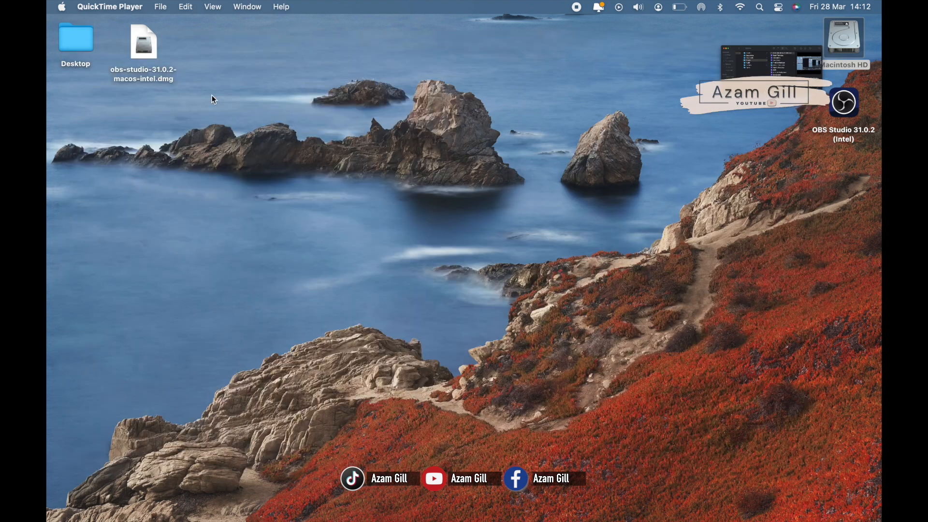